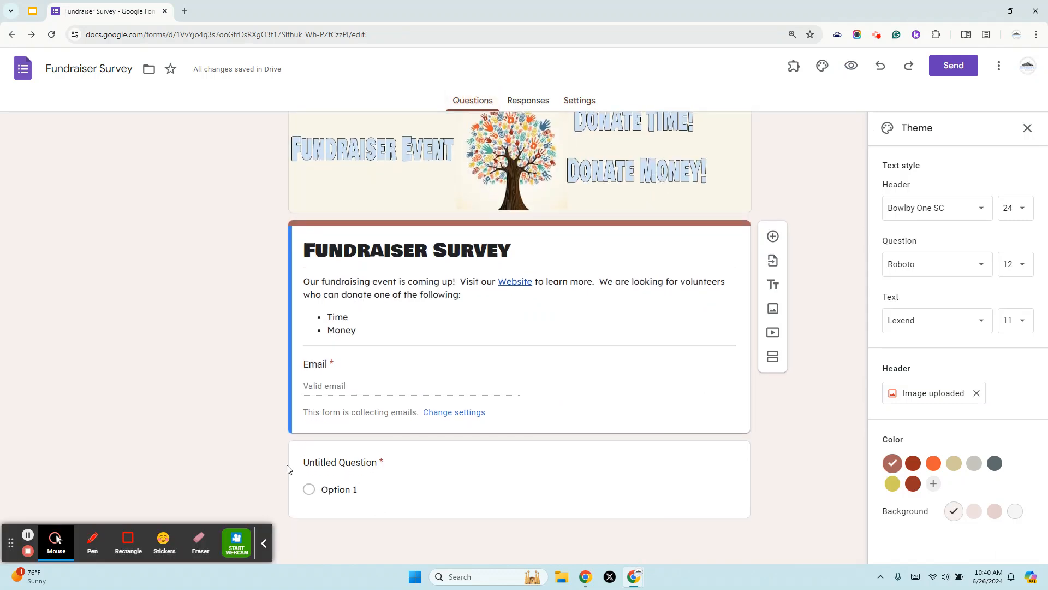
Title the untitled question "First Name" as a short-answer question
click(327, 462)
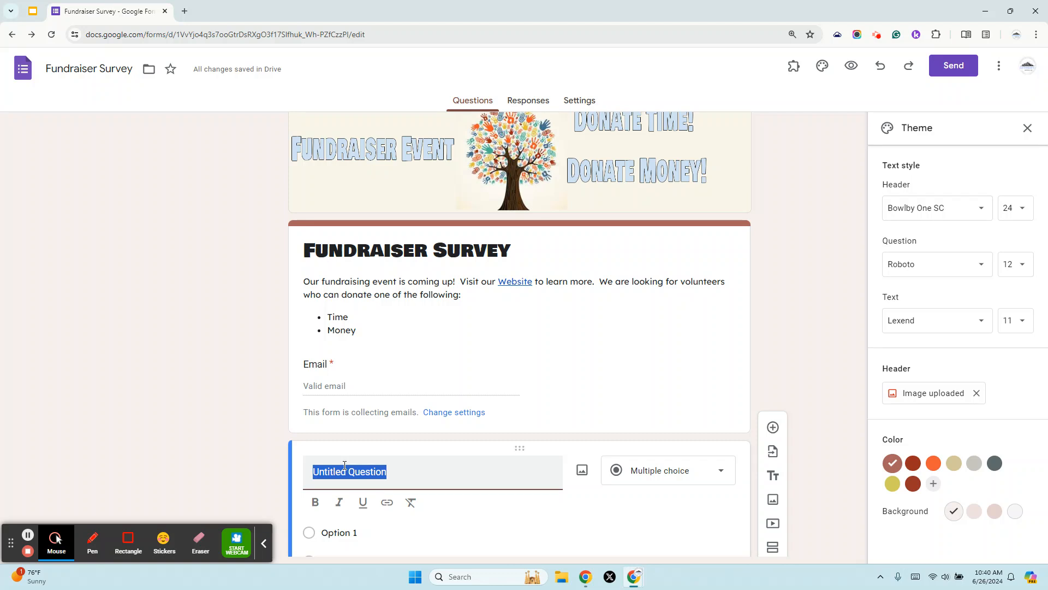
text(First Name)
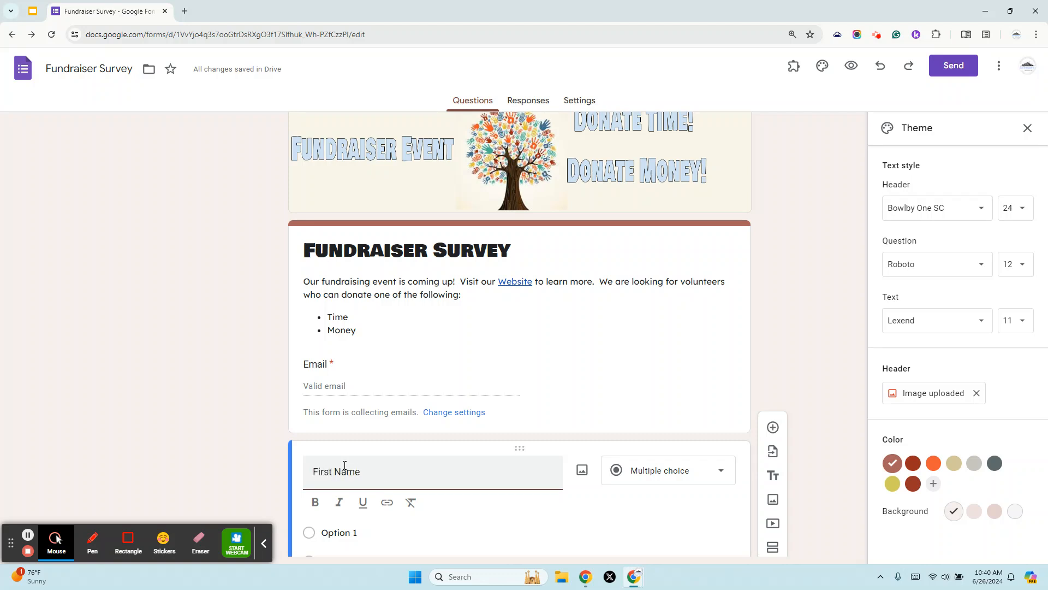
click(267, 539)
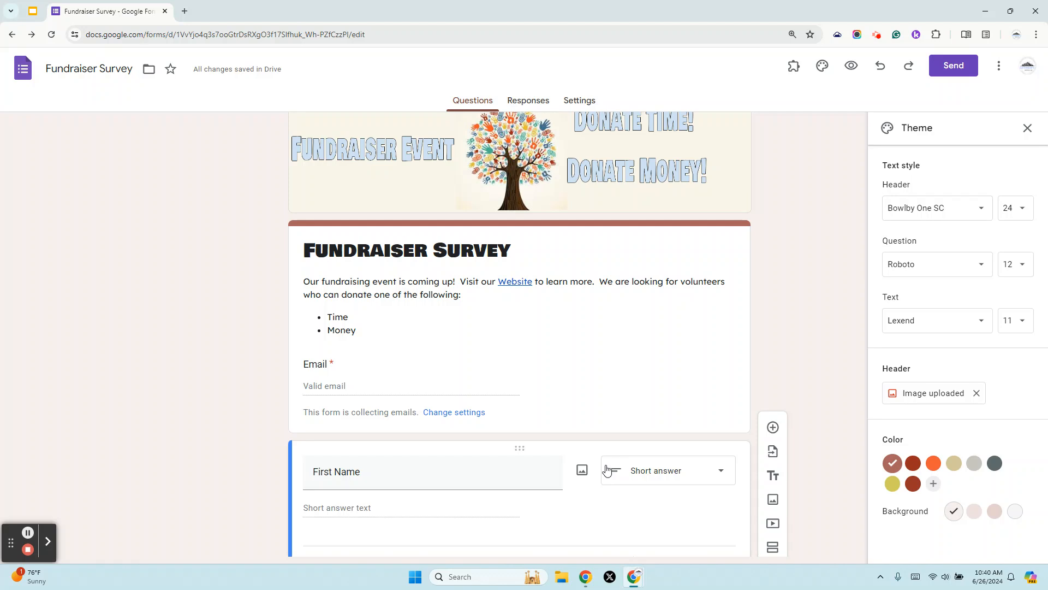
scroll(614, 471, down, 1)
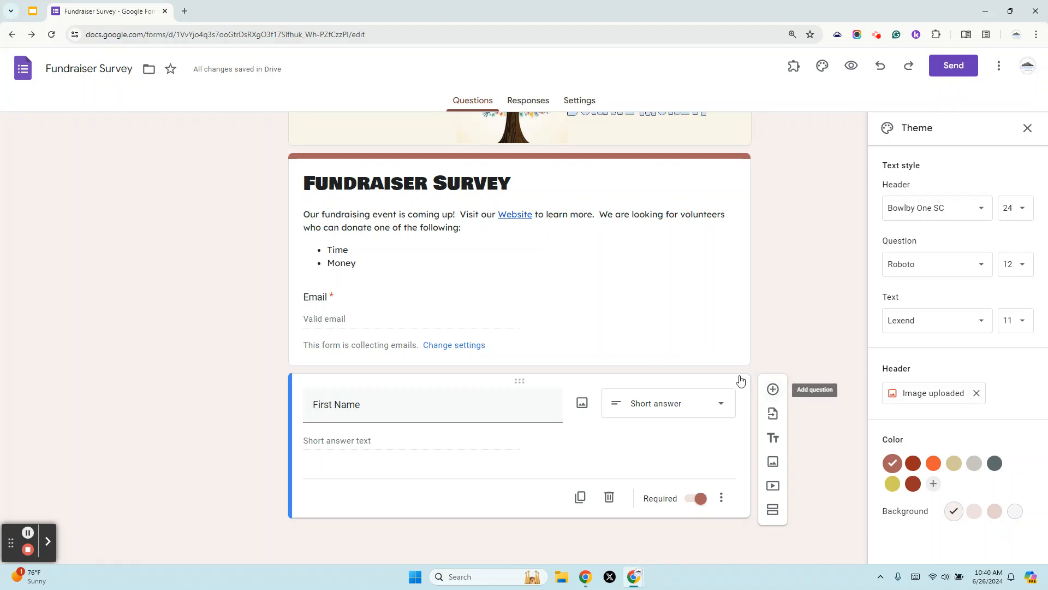
Duplicate the First Name question and rename the copy "Last Name"
click(580, 497)
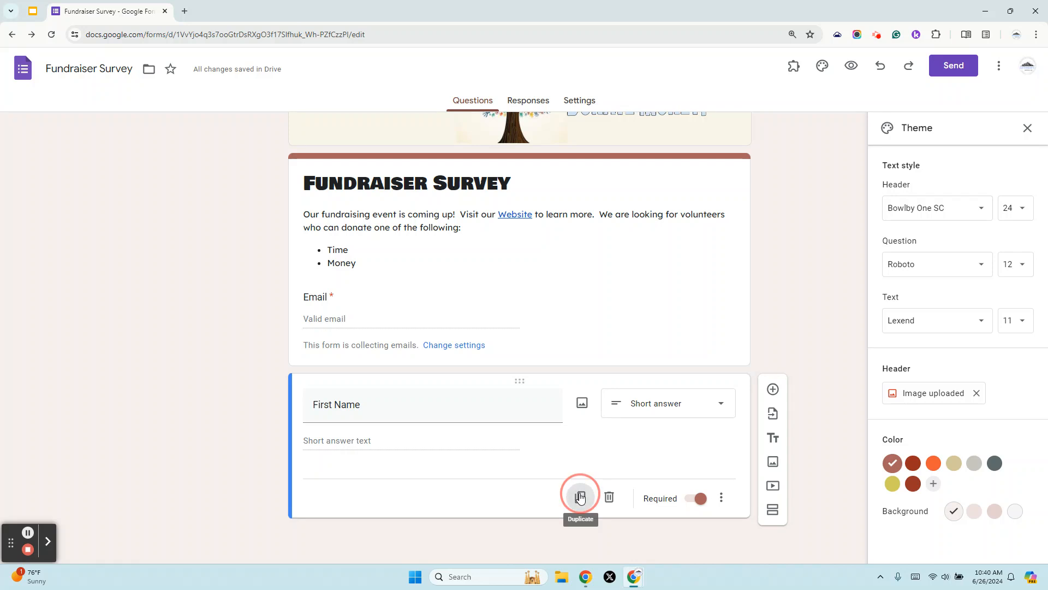
scroll(468, 459, down, 1)
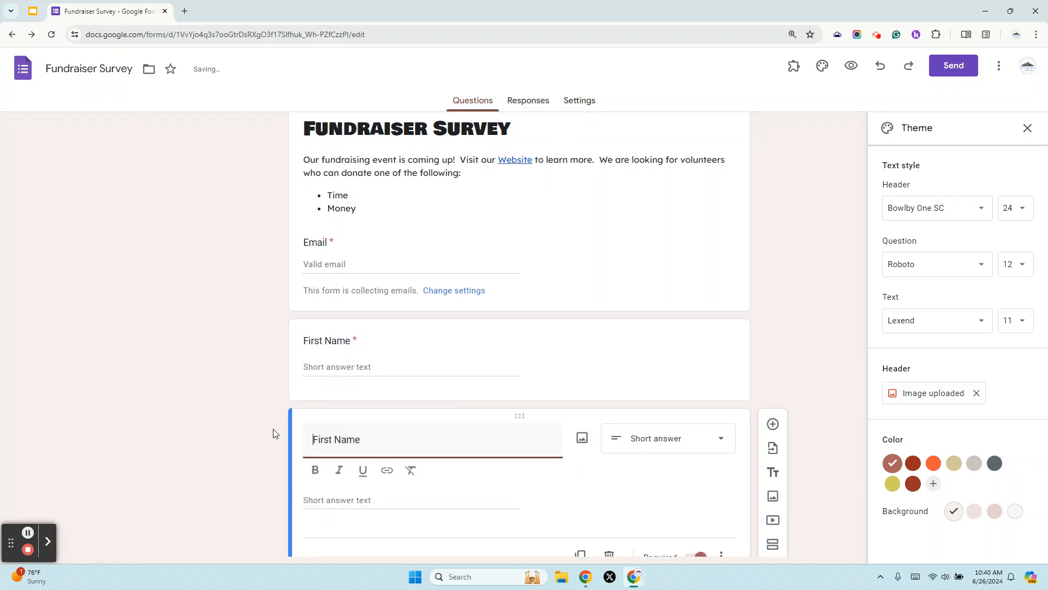
double_click(330, 442)
text(Last)
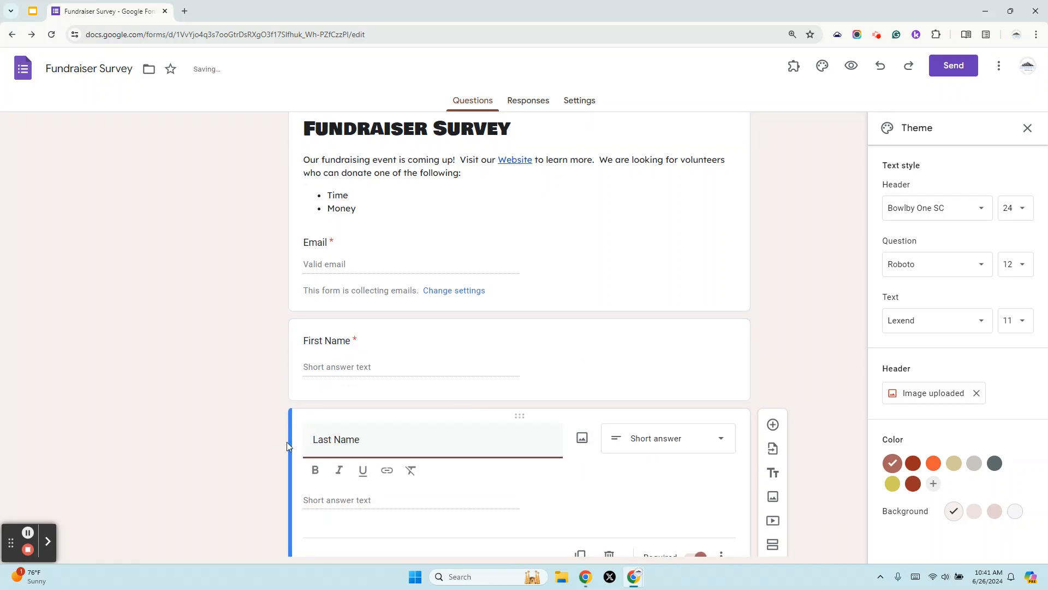
scroll(433, 461, down, 1)
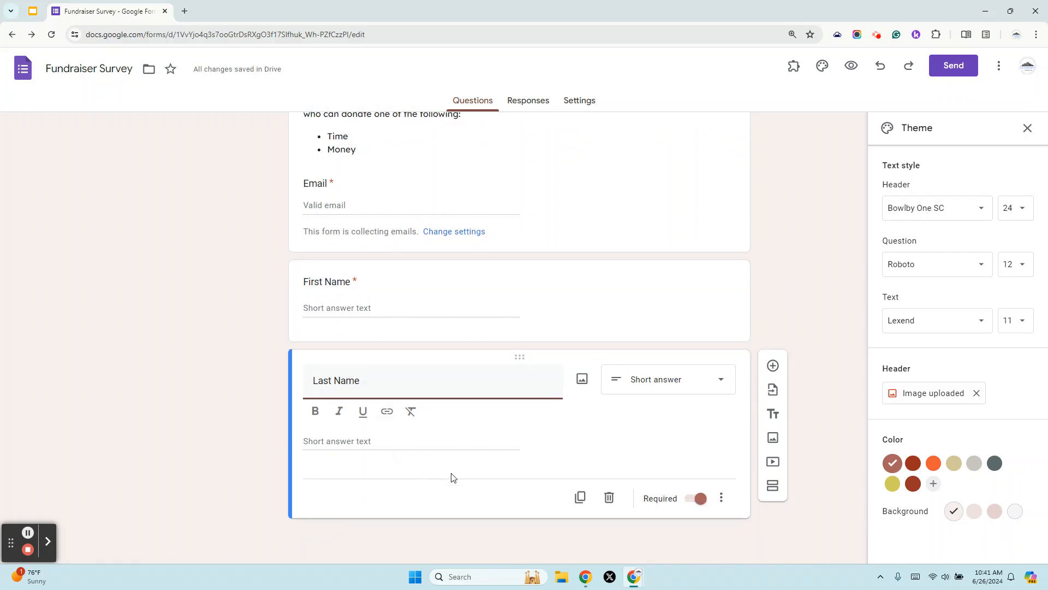
click(443, 501)
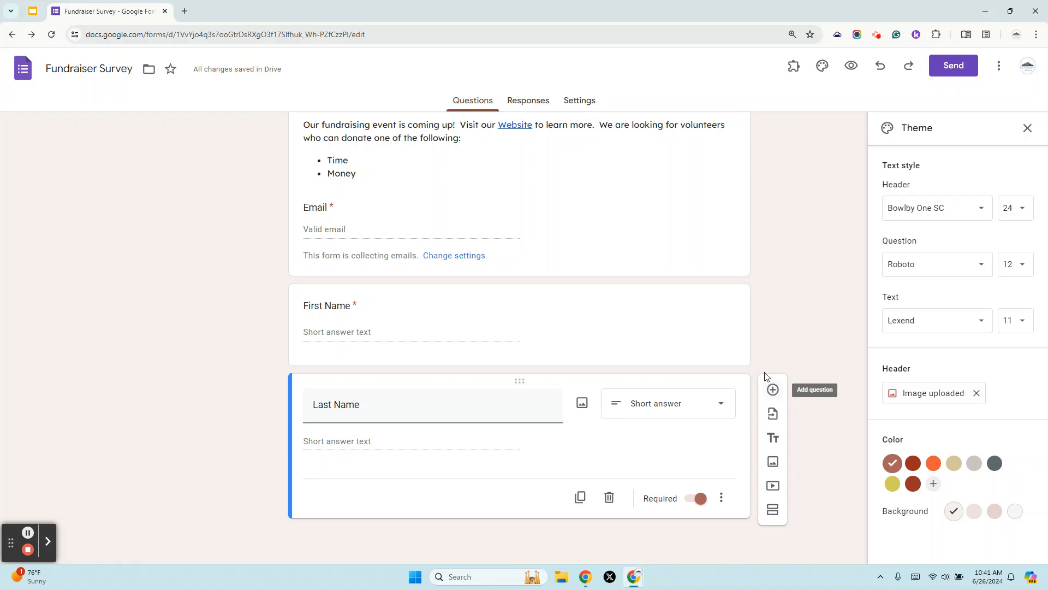
Add a question below Last Name and start its text with "Describe the way that you usu"
click(772, 390)
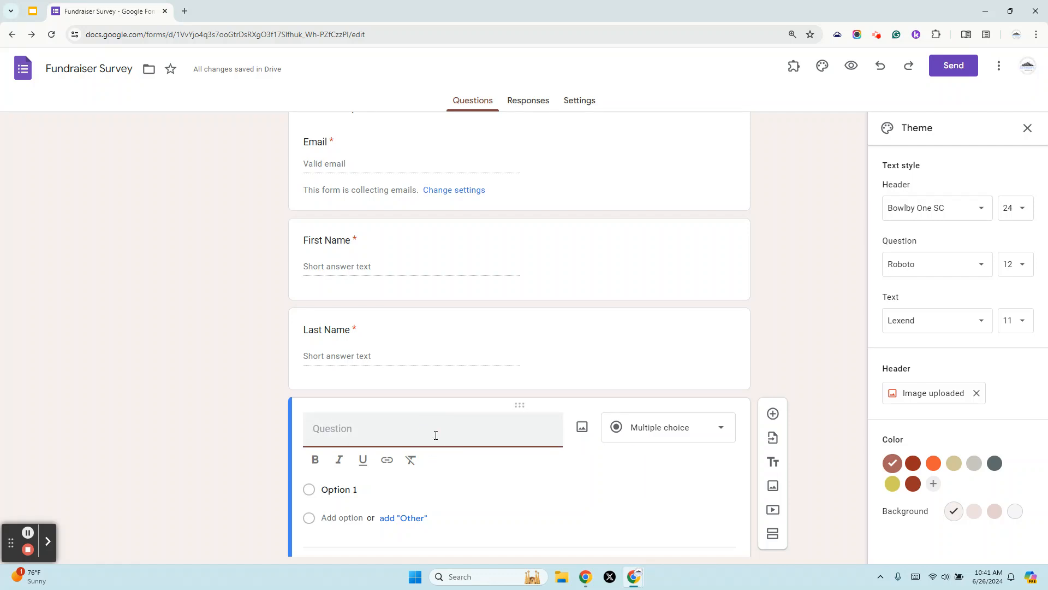
text(Describe the way that yo)
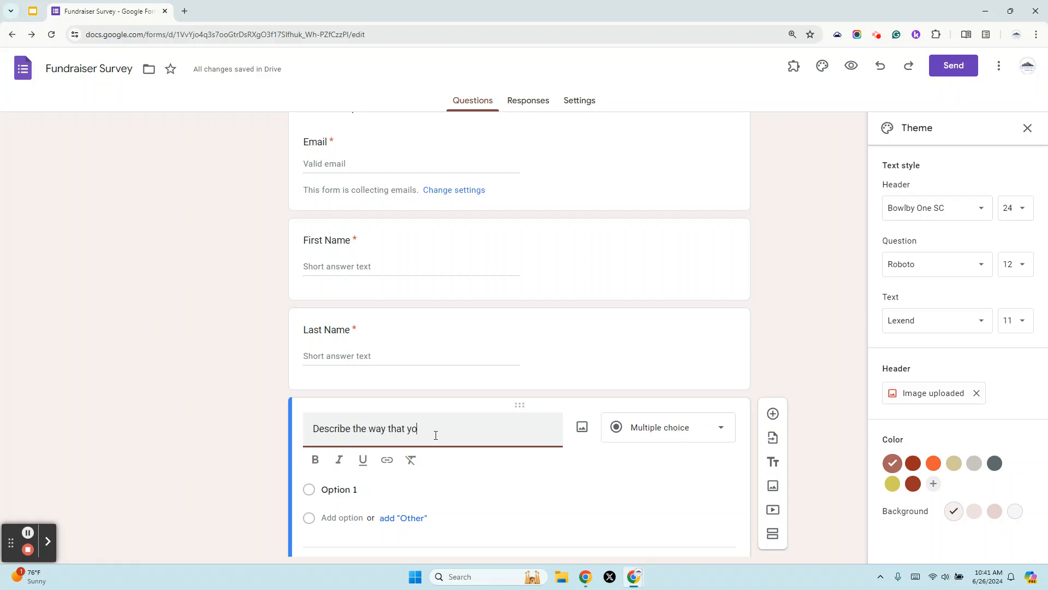
text(u ususally)
key(BackSpace)
key(BackSpace)
key(BackSpace)
key(BackSpace)
key(BackSpace)
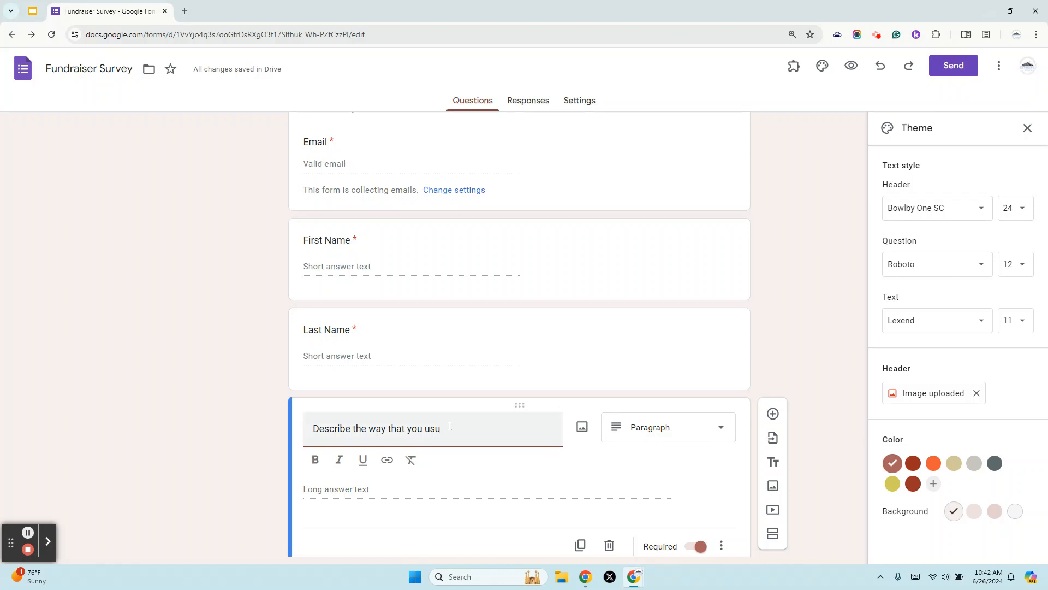
Replace the new question's text with "What would you like to donate?"
drag(451, 433, 211, 461)
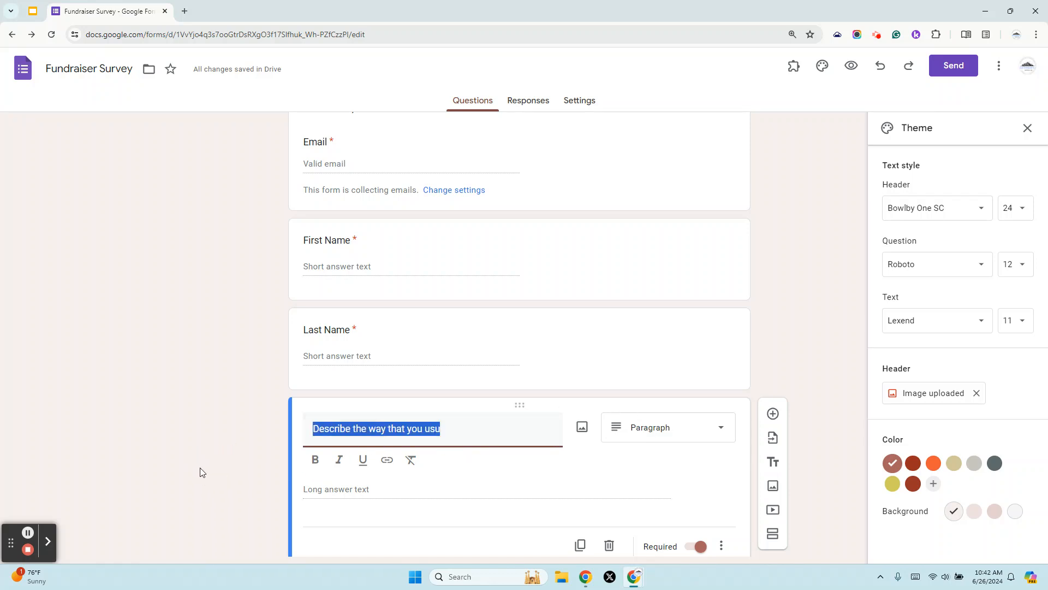
text(What )
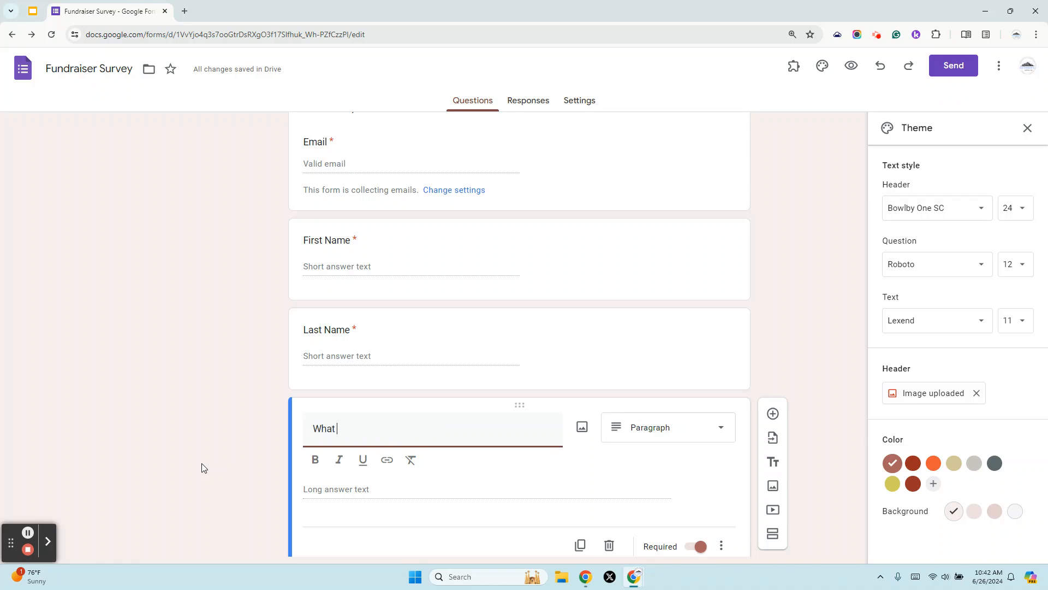
text(would you l)
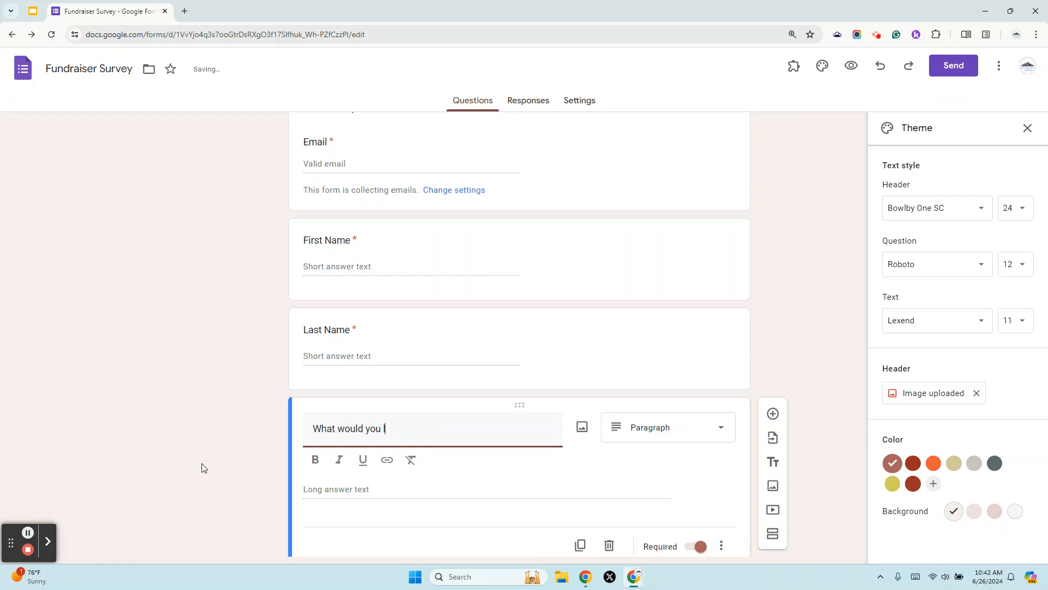
text(ike to donate?)
key(Tab)
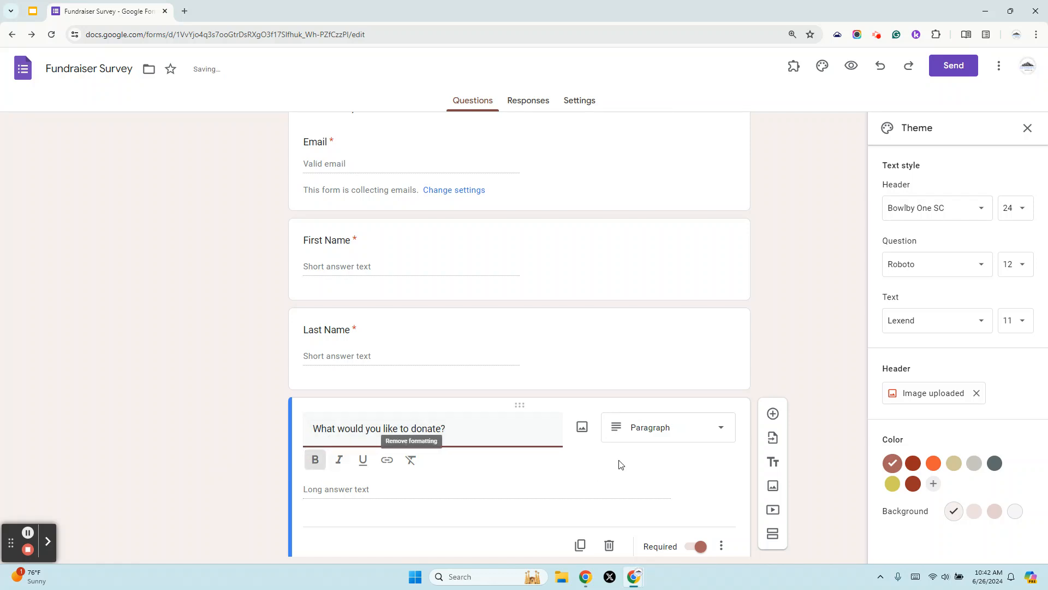
Make the donation question multiple choice with the options "Time" and "Money"
click(700, 428)
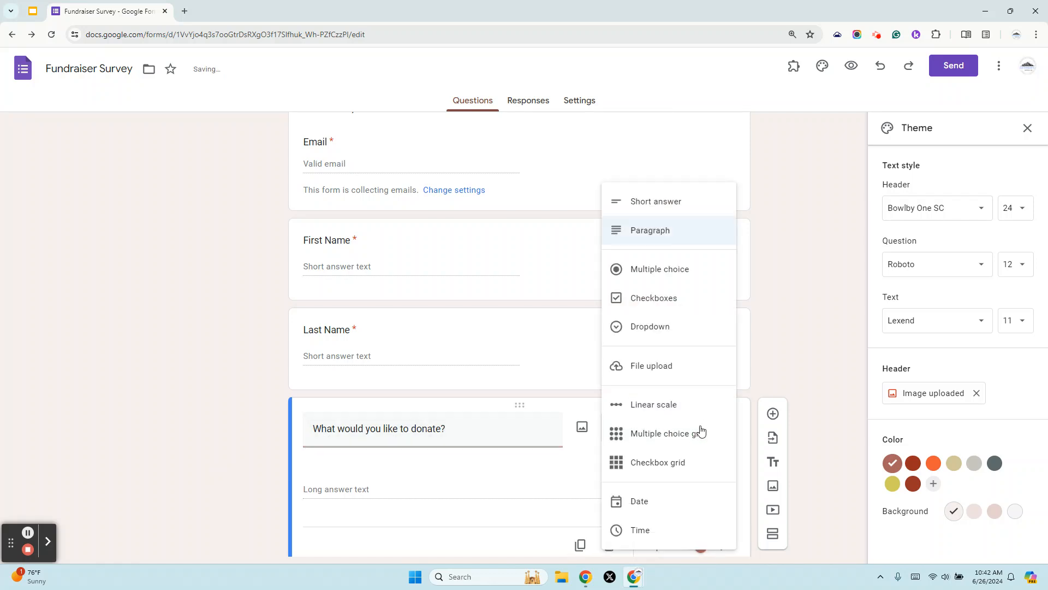
click(650, 275)
click(338, 468)
text(Time)
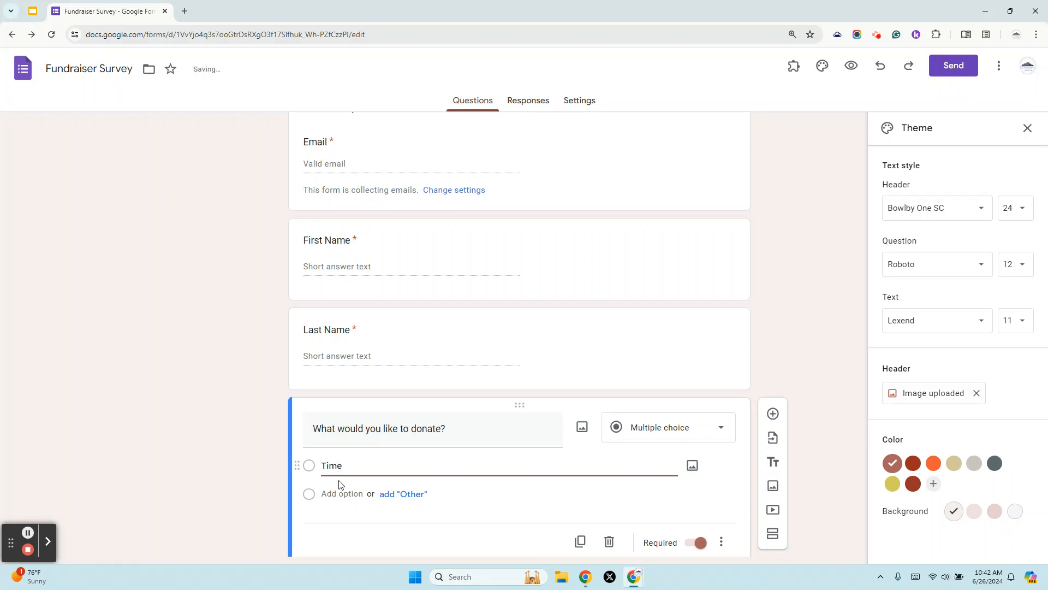
click(329, 494)
text(Money)
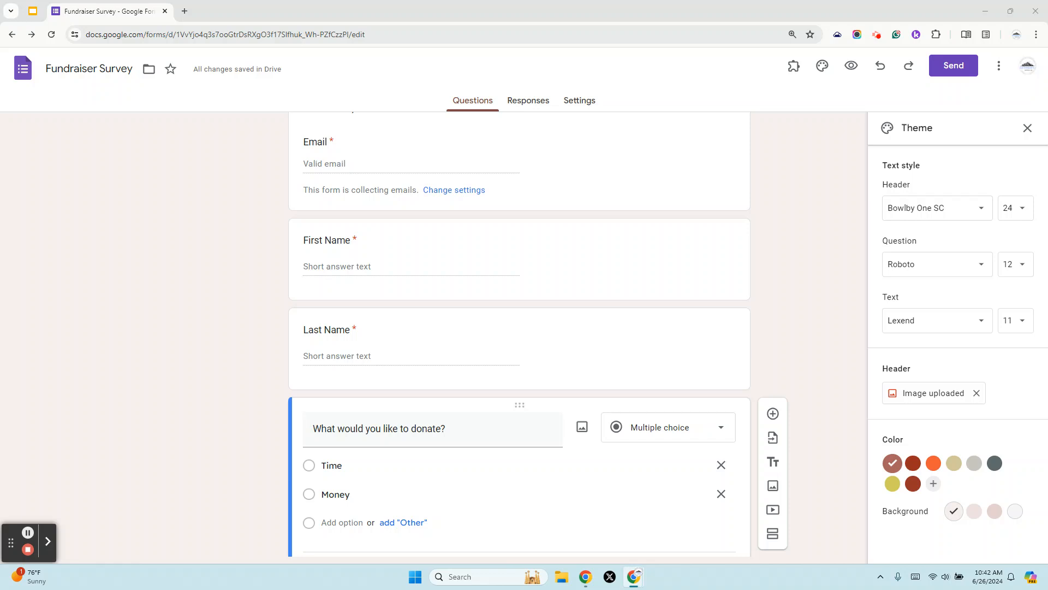
click(48, 541)
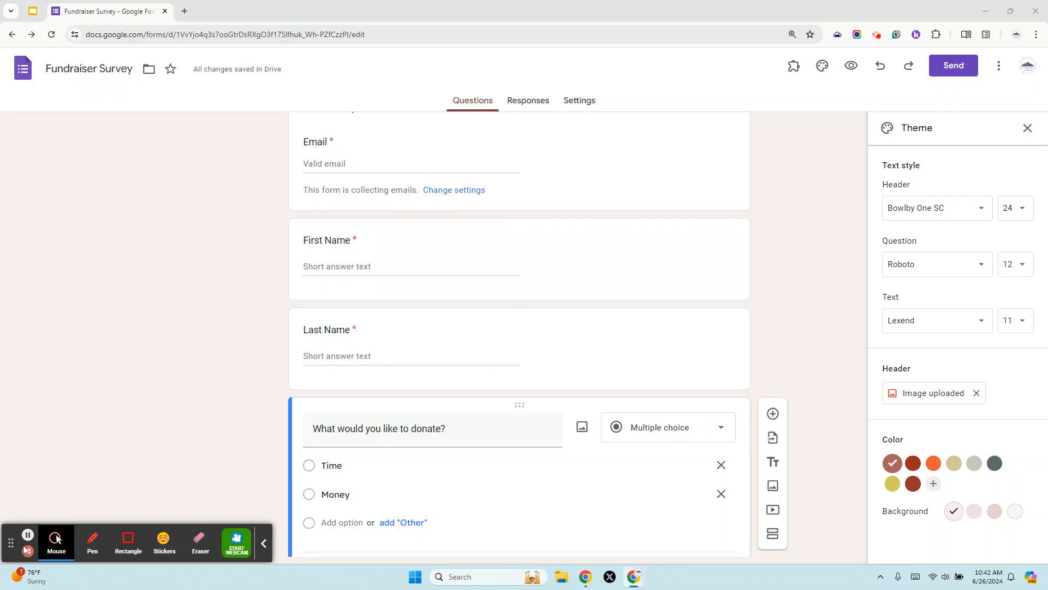
click(262, 543)
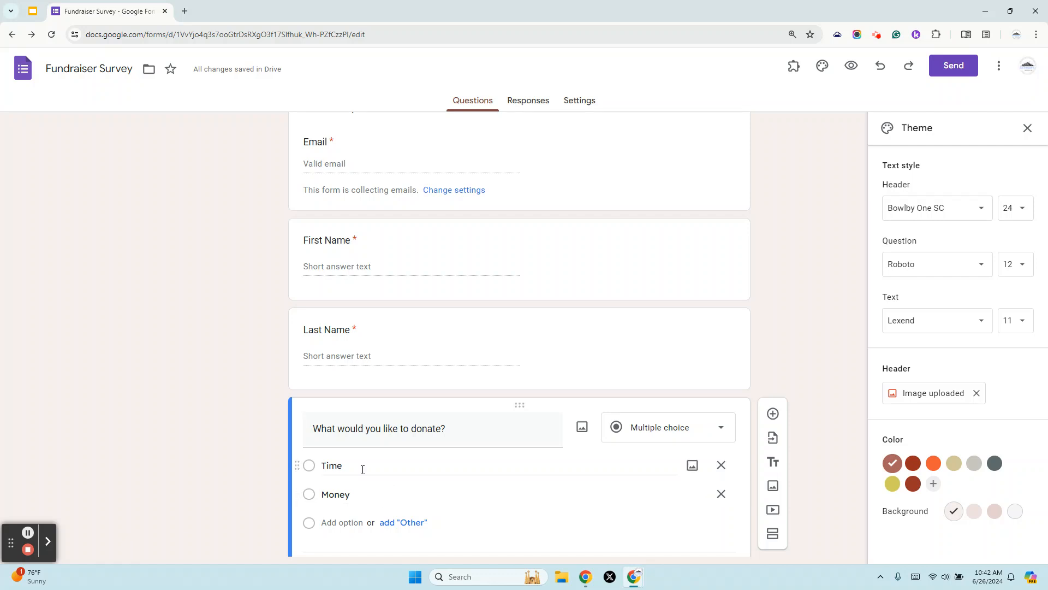
Try the Dropdown type on the donation question and return it to Multiple choice
click(637, 432)
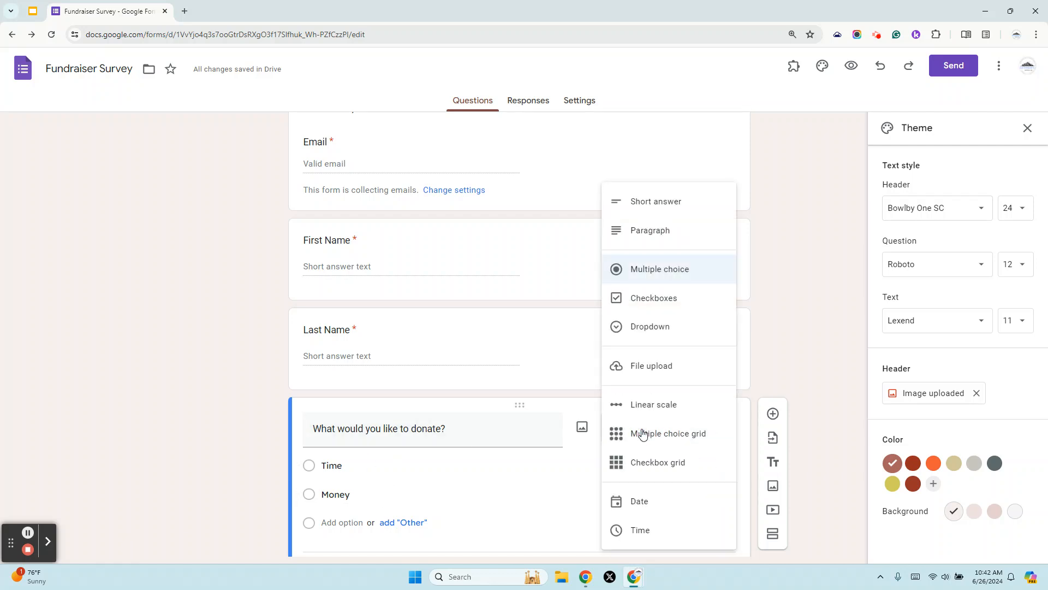
click(651, 327)
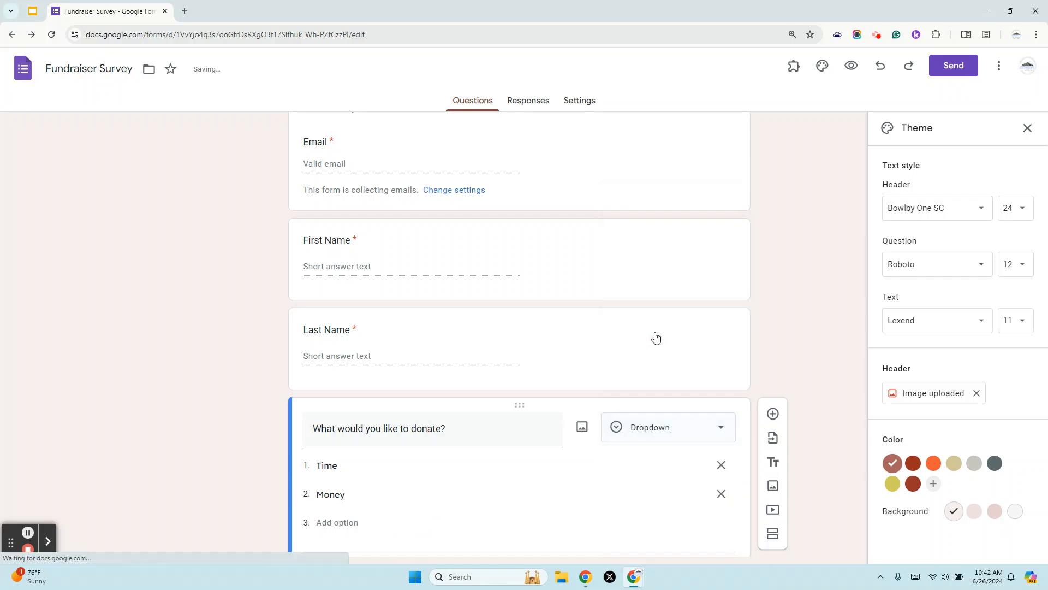
click(658, 427)
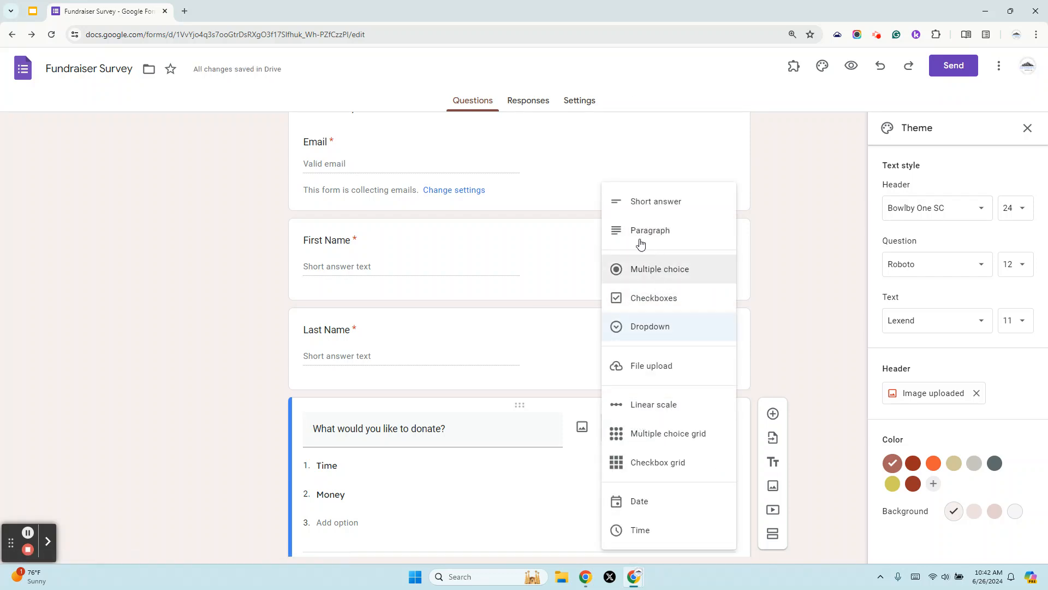
click(669, 271)
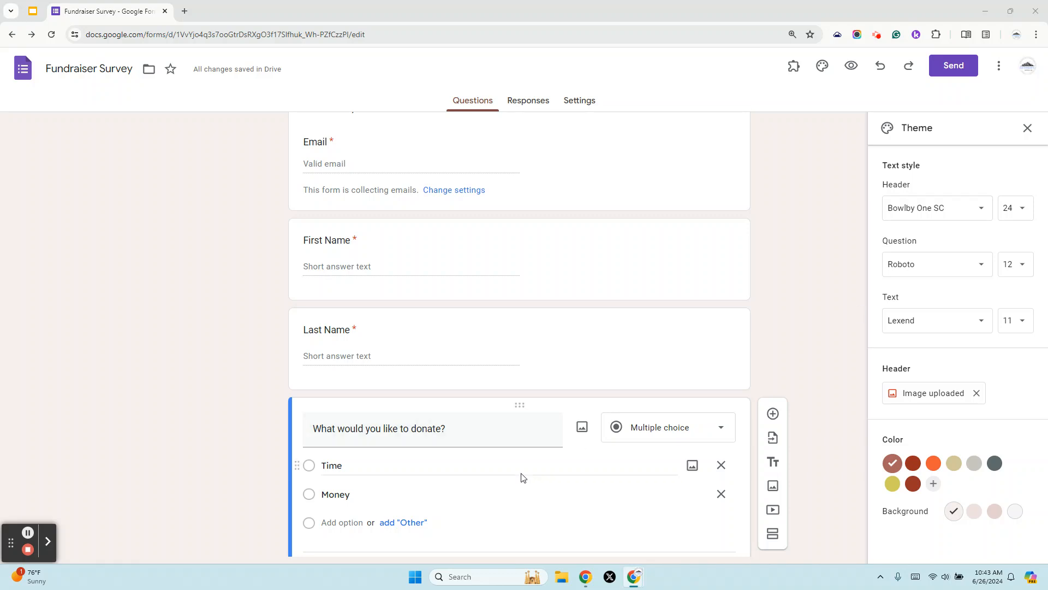
Remove the Time option and clear the text of the Money option in the donation question
click(721, 465)
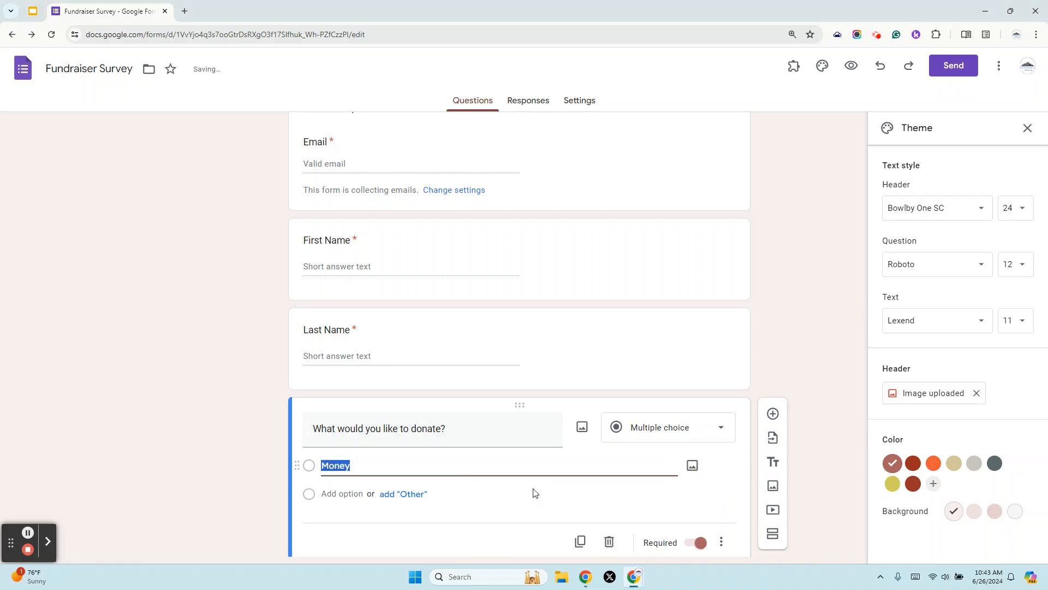
key(BackSpace)
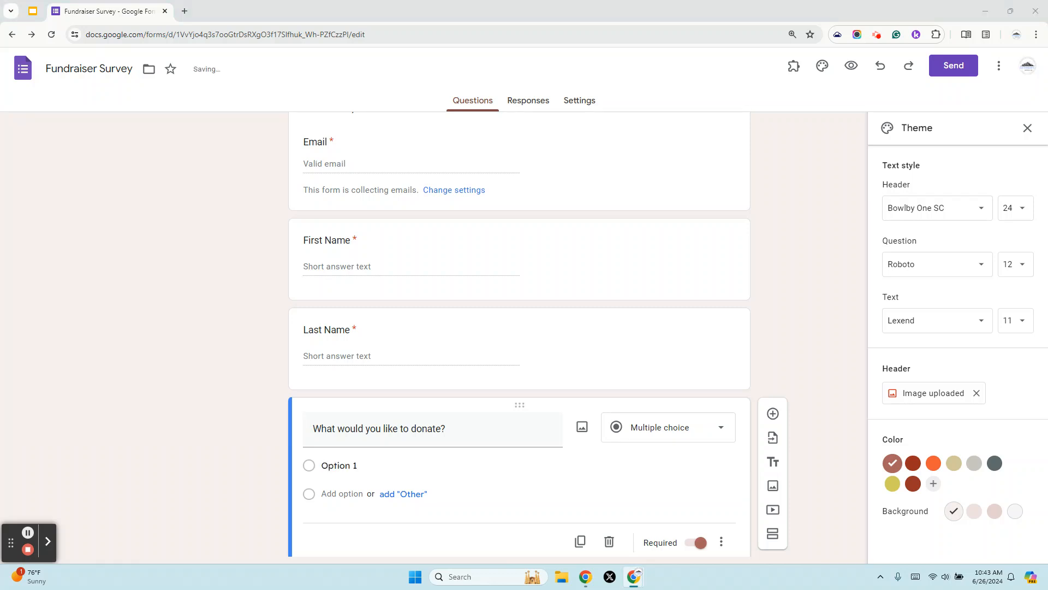
Switch to the "Handout Forms & Sheets Essentials" document in Google Docs and copy the Time and Money list items under Add Questions
drag(559, 145, 335, 15)
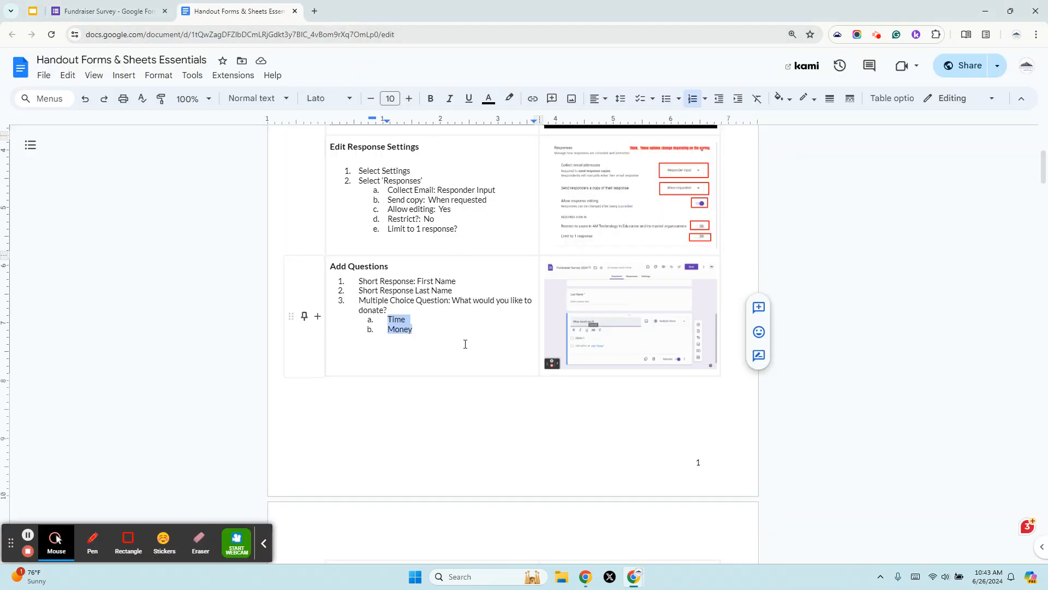
click(465, 344)
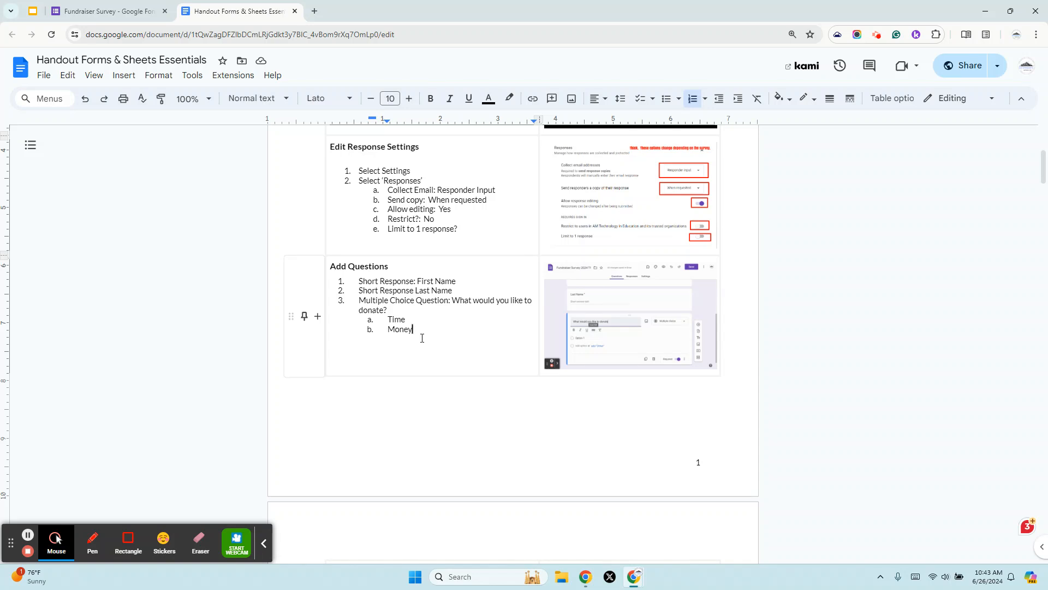
click(428, 332)
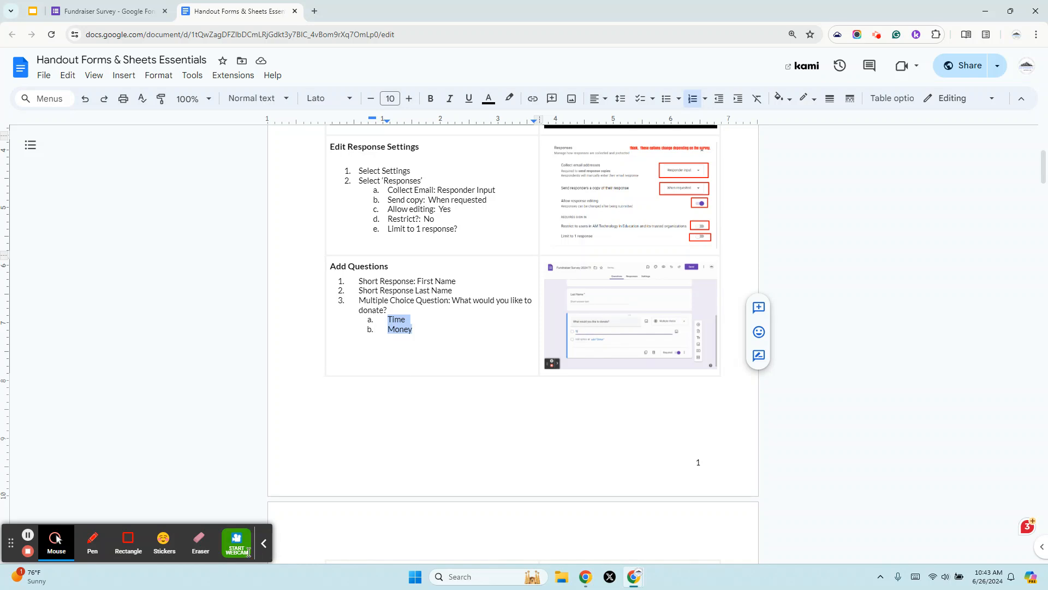
click(264, 543)
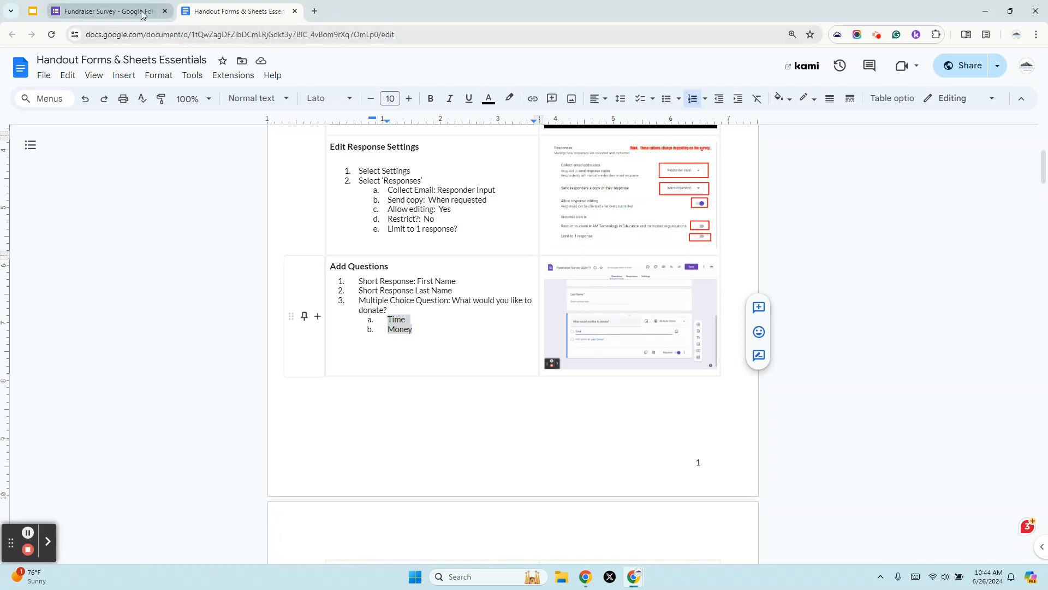
Return to the Fundraiser Survey form and paste the copied list over Option 1 as separate Time and Money choices
click(103, 10)
triple_click(326, 467)
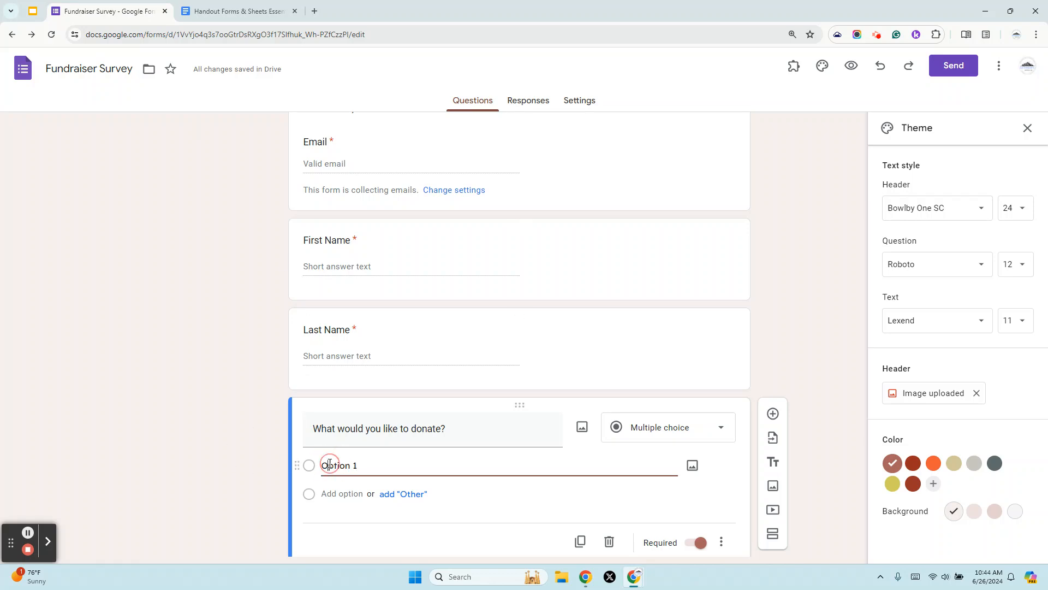
key(BackSpace)
text(Time Money)
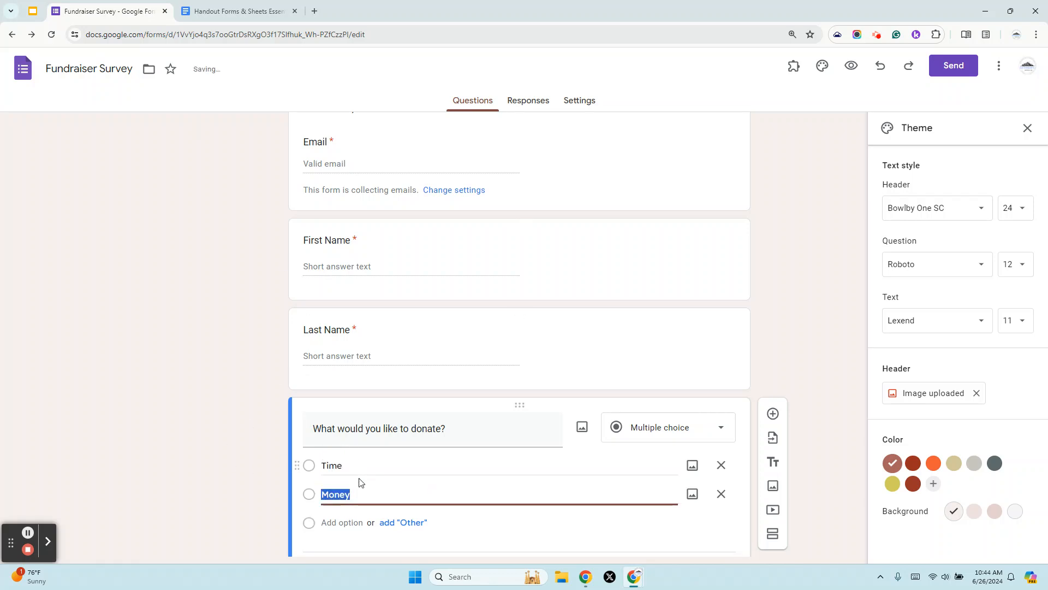